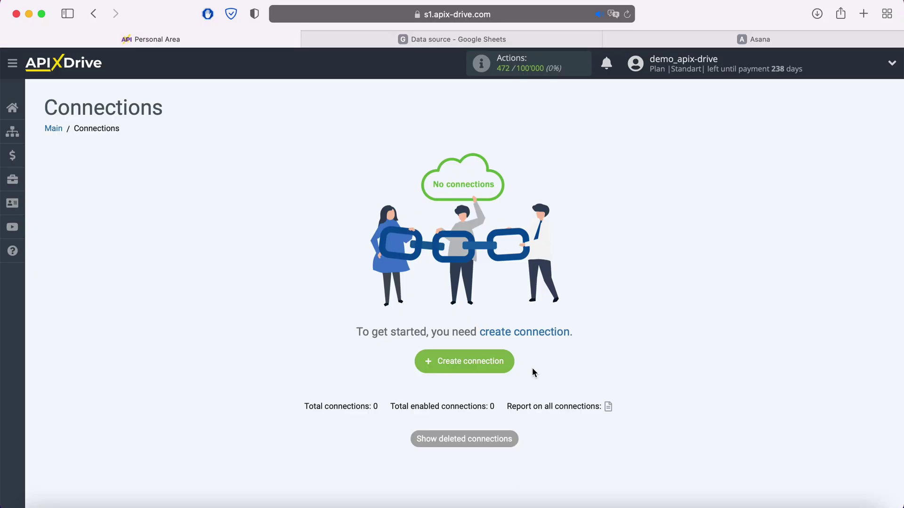
- Start a new connection with Google Sheets as the data source system
{"action": "left_click", "coordinate": [508, 366]}
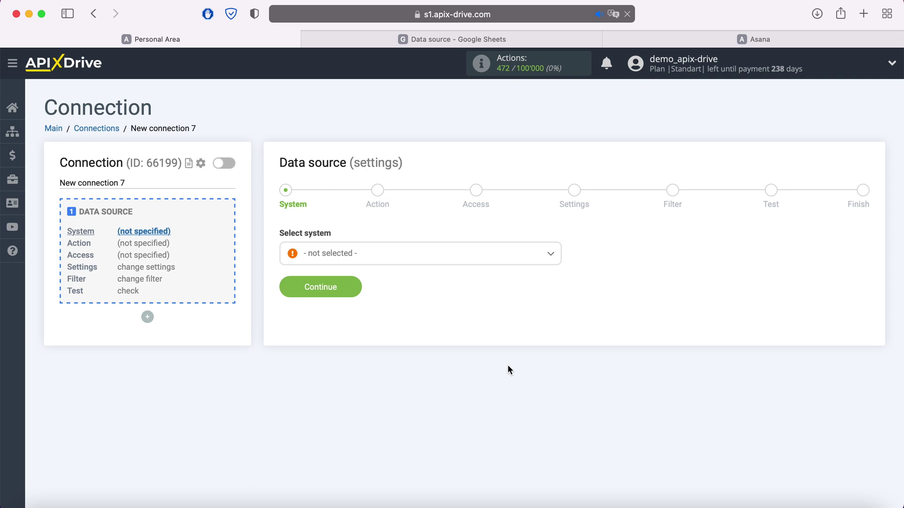
{"action": "left_click", "coordinate": [416, 261]}
{"action": "scroll", "coordinate": [415, 329], "scroll_direction": "down", "scroll_amount": 3}
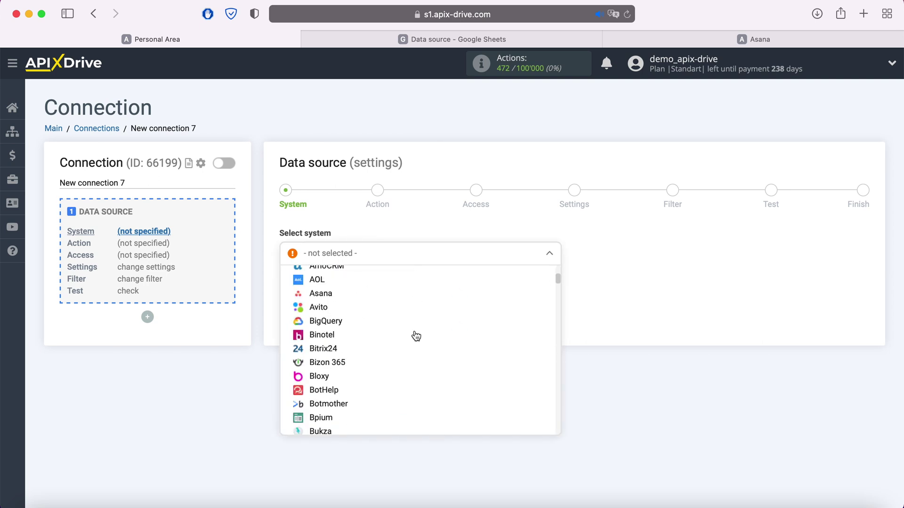
{"action": "scroll", "coordinate": [416, 336], "scroll_direction": "down", "scroll_amount": 15}
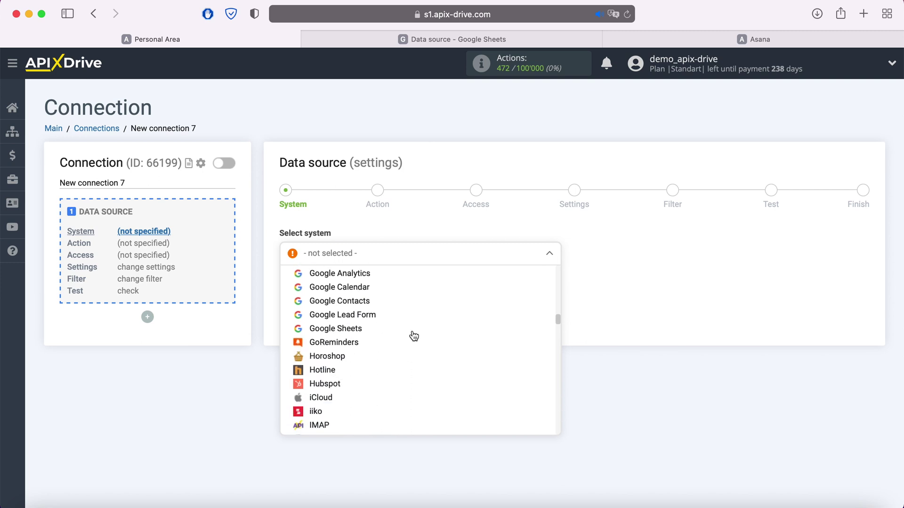
{"action": "left_click", "coordinate": [329, 329]}
{"action": "left_click", "coordinate": [353, 288]}
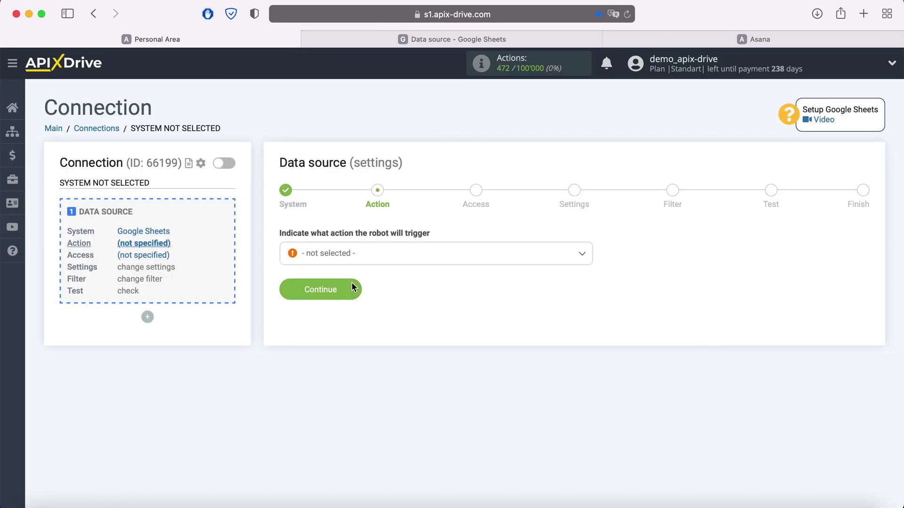
- Set the Google Sheets source action to Get Rows (new)
{"action": "left_click", "coordinate": [360, 257]}
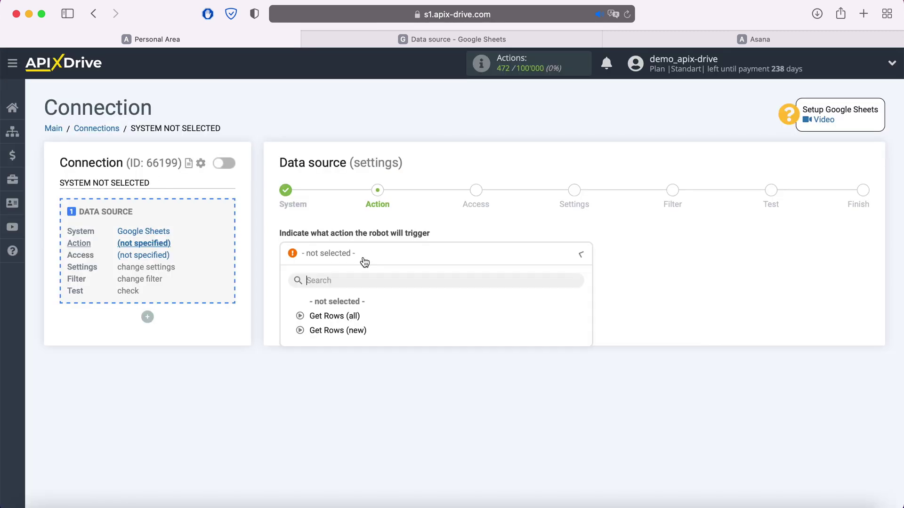
{"action": "left_click", "coordinate": [356, 330]}
{"action": "left_click", "coordinate": [354, 289]}
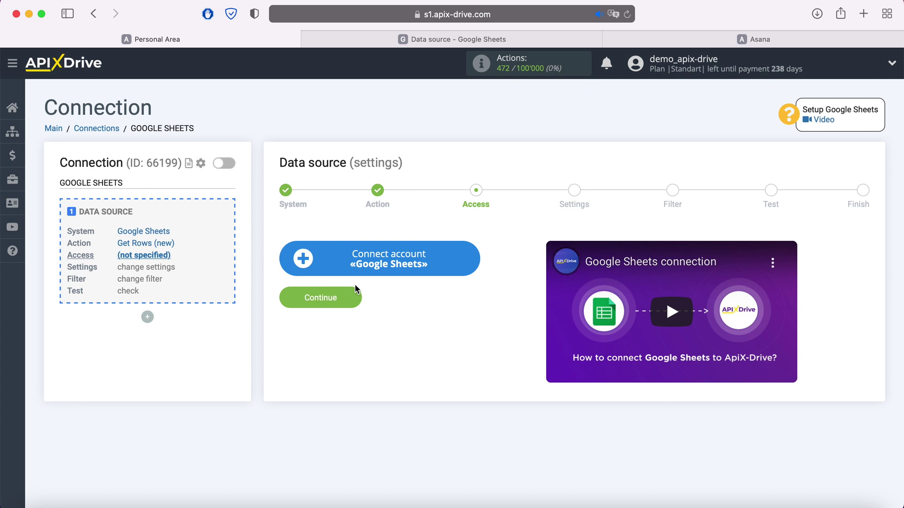
- Sign in to the Google account with its saved e-mail and password
{"action": "left_click", "coordinate": [469, 257]}
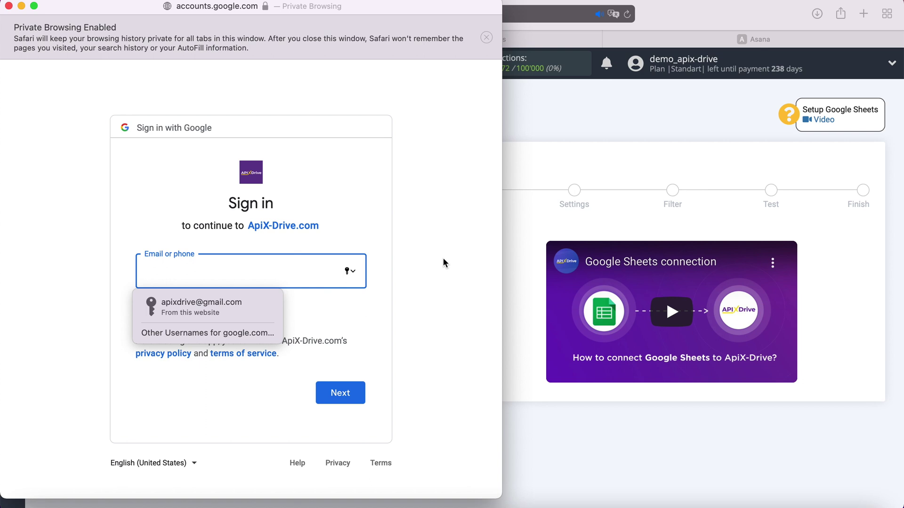
{"action": "left_click", "coordinate": [253, 301]}
{"action": "left_click", "coordinate": [354, 395]}
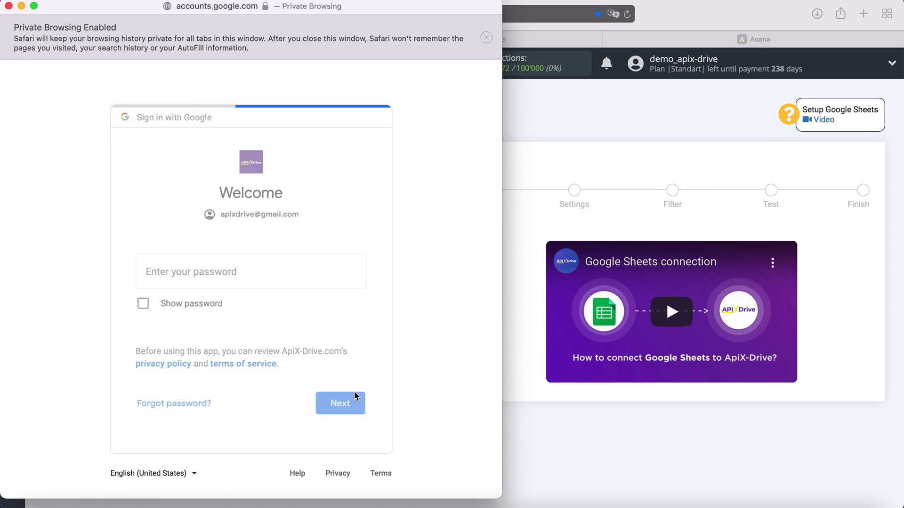
{"action": "left_click", "coordinate": [249, 307]}
{"action": "left_click", "coordinate": [341, 395]}
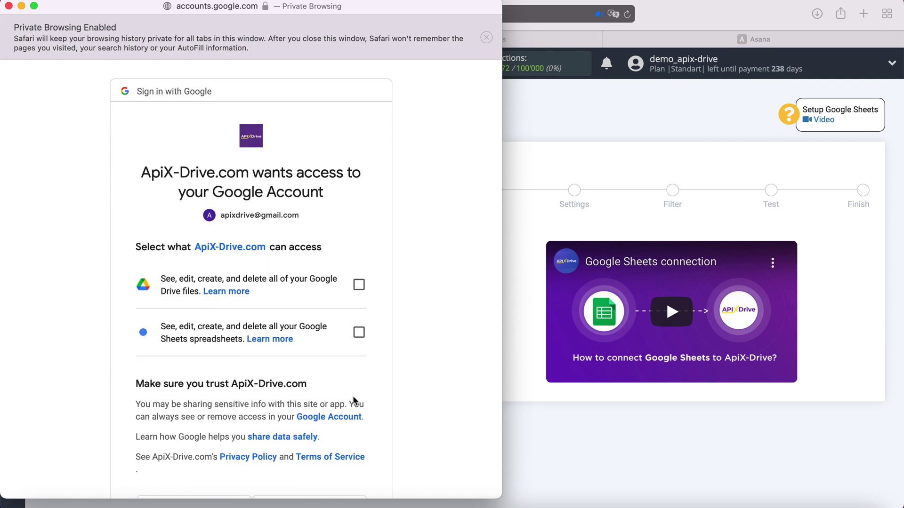
- Grant Google Drive and Sheets access, then select the ApiX Drive login
{"action": "left_click", "coordinate": [359, 285]}
{"action": "left_click", "coordinate": [359, 332]}
{"action": "scroll", "coordinate": [414, 326], "scroll_direction": "down", "scroll_amount": 3}
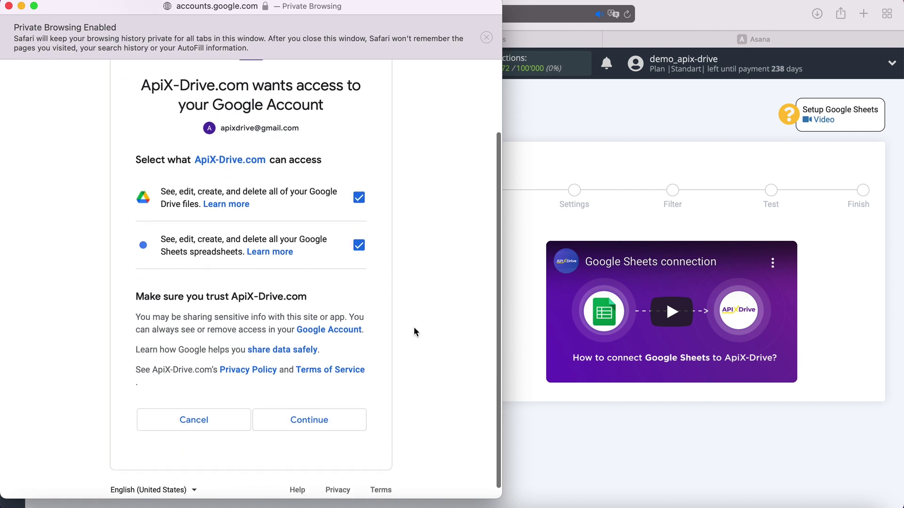
{"action": "left_click", "coordinate": [346, 411]}
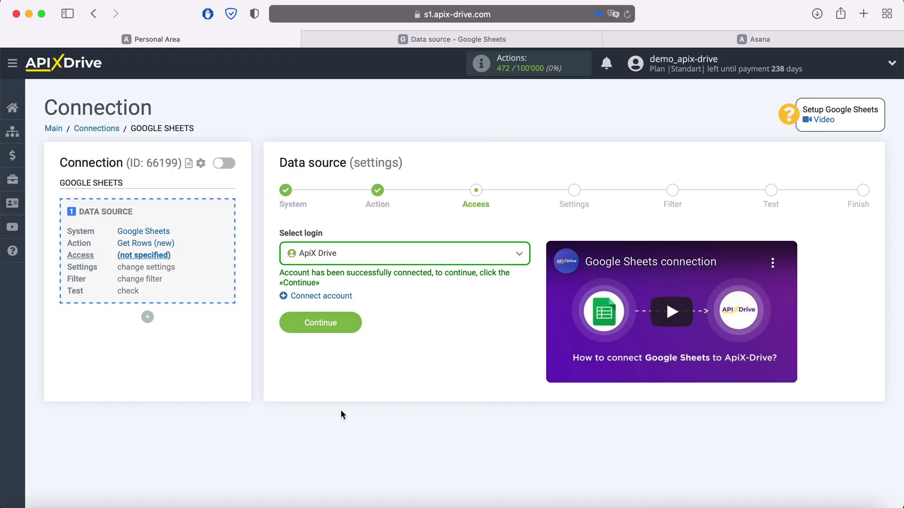
{"action": "left_click", "coordinate": [394, 256]}
{"action": "left_click", "coordinate": [346, 332]}
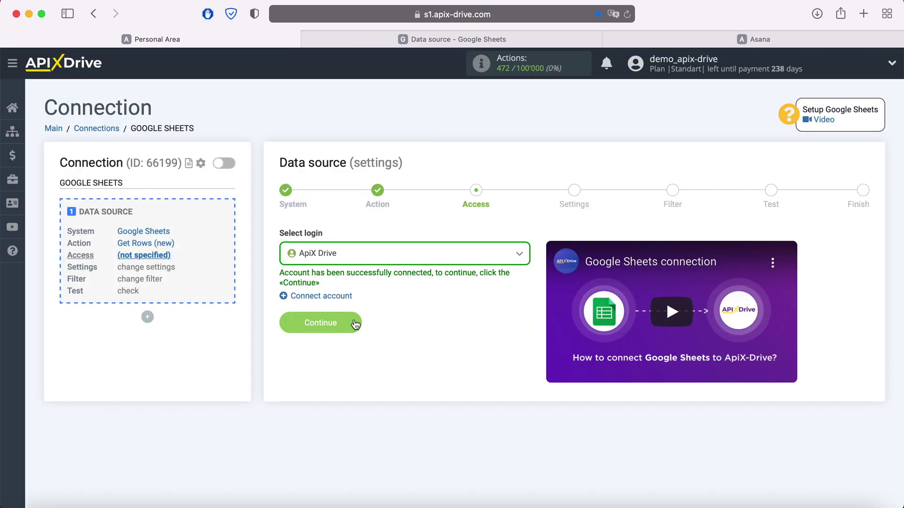
- Choose the 'Data source' spreadsheet file and its 'Data source' sheet
{"action": "left_click", "coordinate": [353, 322]}
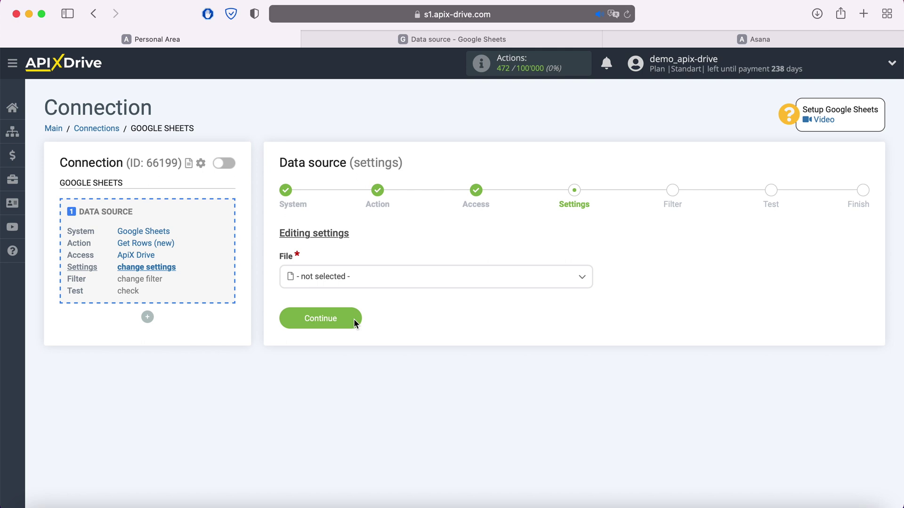
{"action": "left_click", "coordinate": [360, 274]}
{"action": "left_click", "coordinate": [339, 356]}
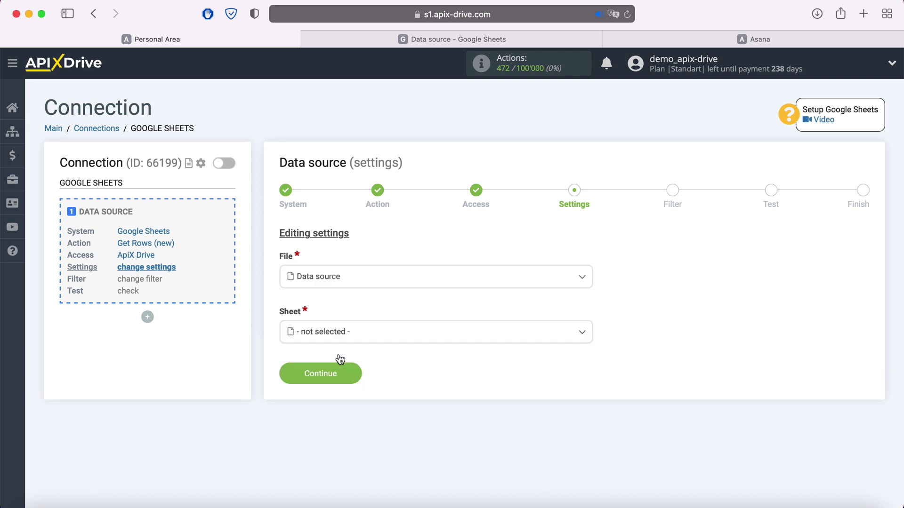
{"action": "left_click", "coordinate": [332, 335]}
{"action": "left_click", "coordinate": [332, 394]}
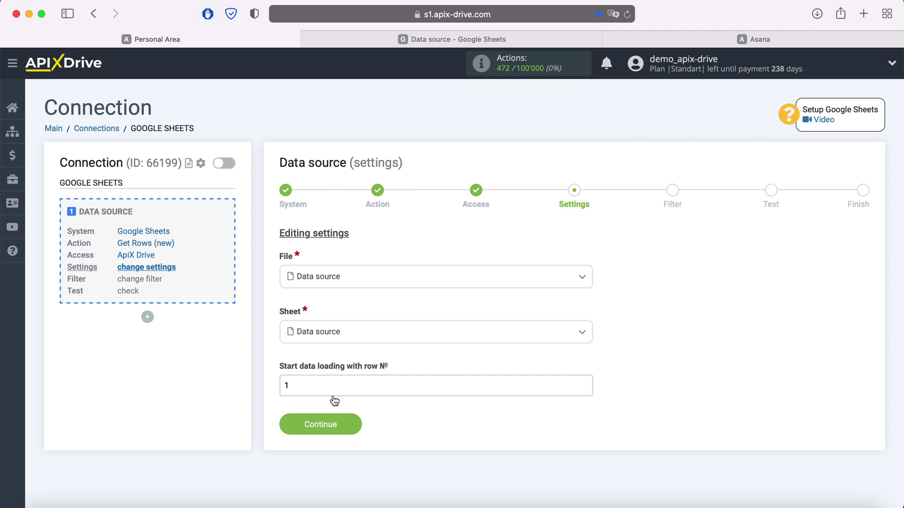
- After checking the spreadsheet's rows, start data loading from row 2 and save the settings
{"action": "left_click", "coordinate": [438, 40]}
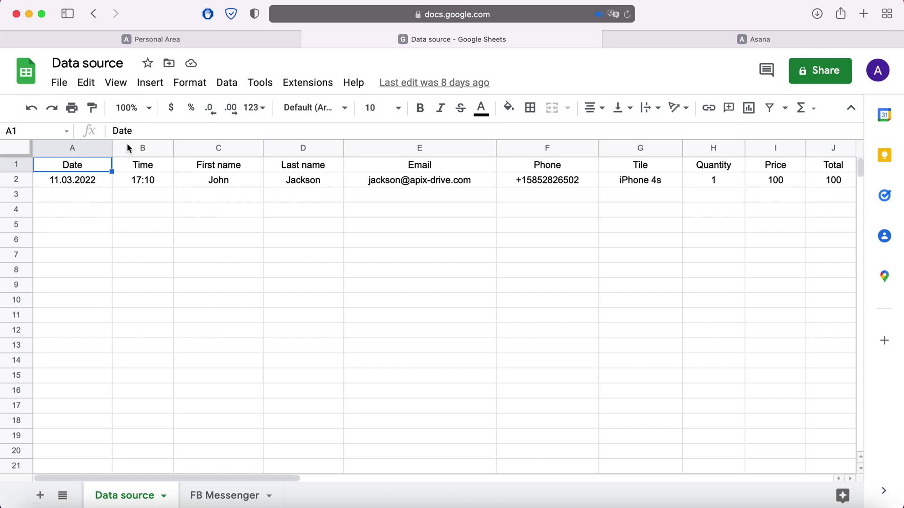
{"action": "left_click", "coordinate": [210, 40]}
{"action": "double_click", "coordinate": [299, 390]}
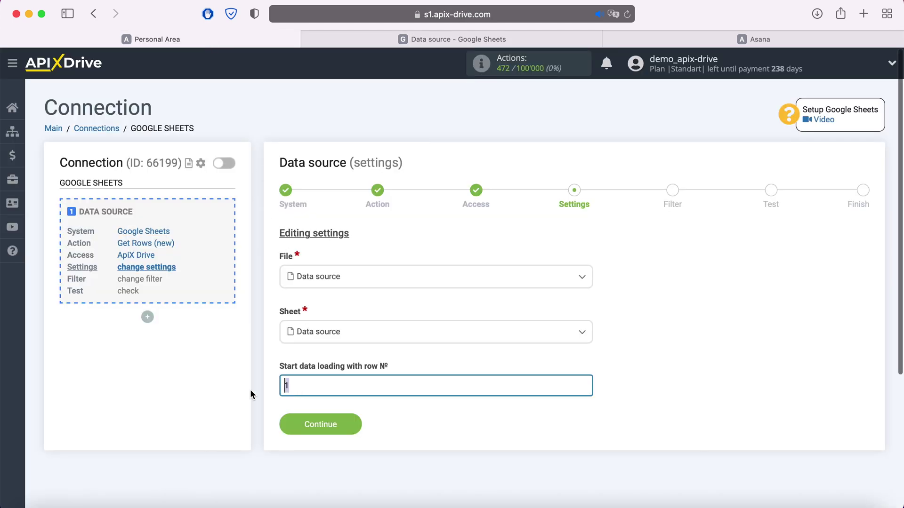
{"action": "type", "text": "2"}
{"action": "left_click", "coordinate": [345, 421]}
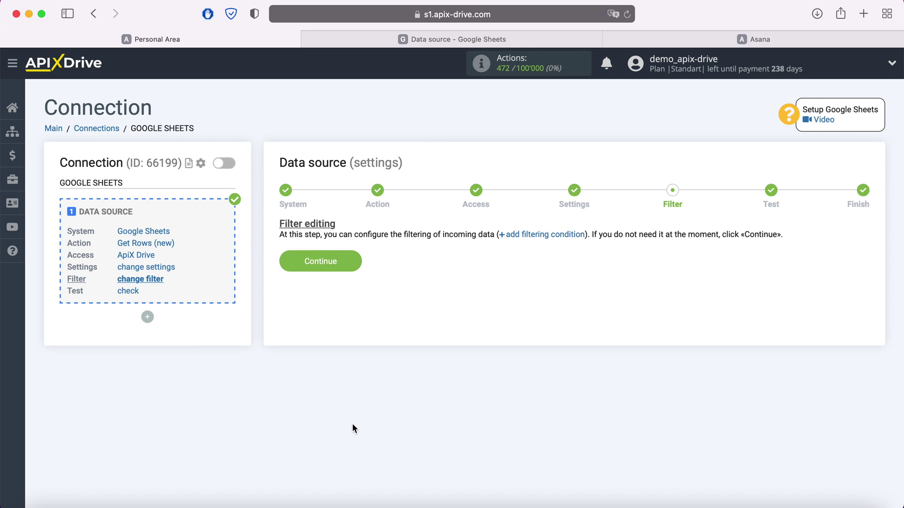
- Skip filtering, accept the test row, and begin configuring data receiving
{"action": "left_click", "coordinate": [348, 263]}
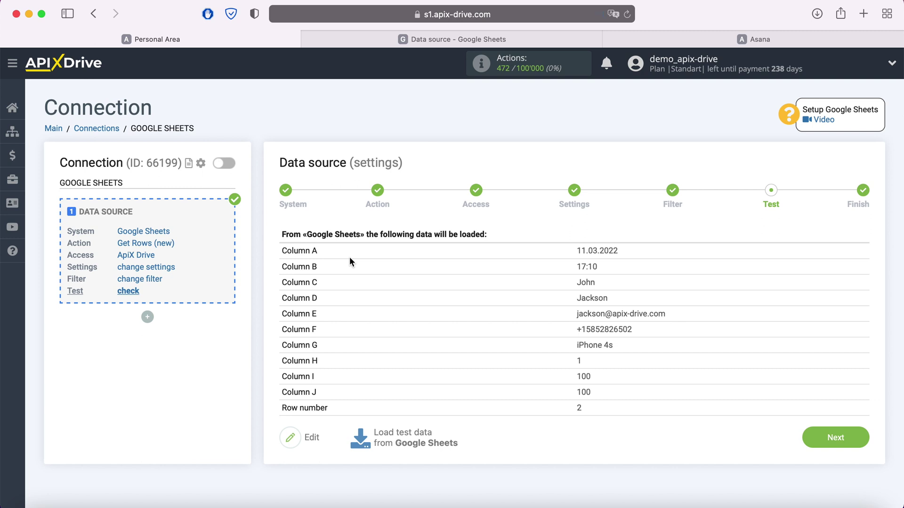
{"action": "left_click", "coordinate": [836, 437]}
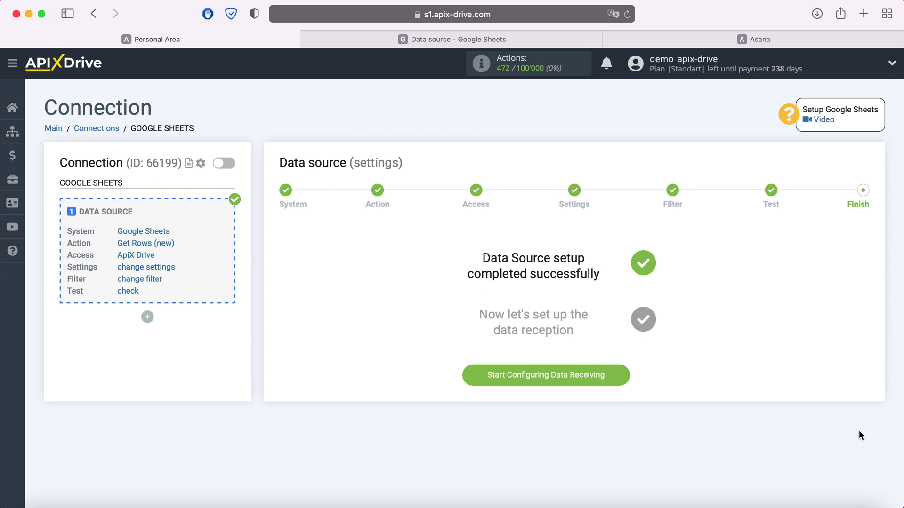
{"action": "left_click", "coordinate": [626, 372]}
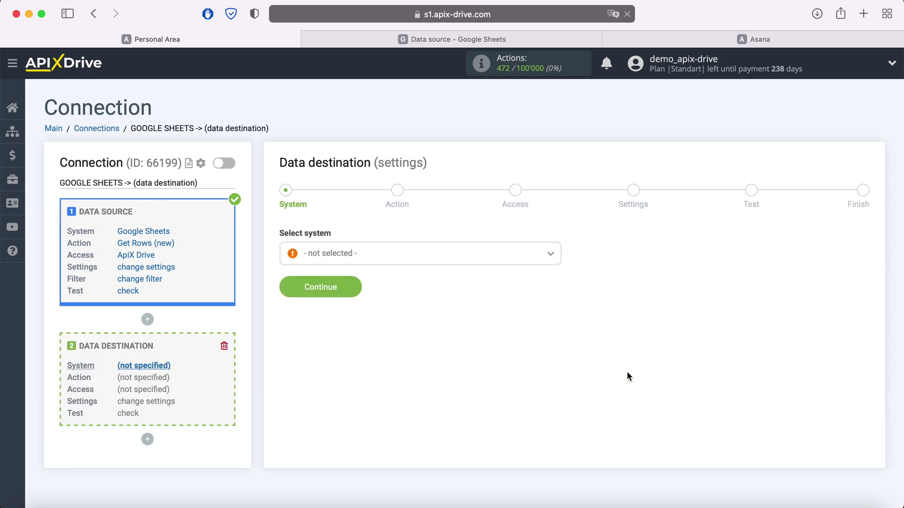
- Select Asana as the destination system
{"action": "left_click", "coordinate": [407, 264]}
{"action": "scroll", "coordinate": [407, 337], "scroll_direction": "down", "scroll_amount": 3}
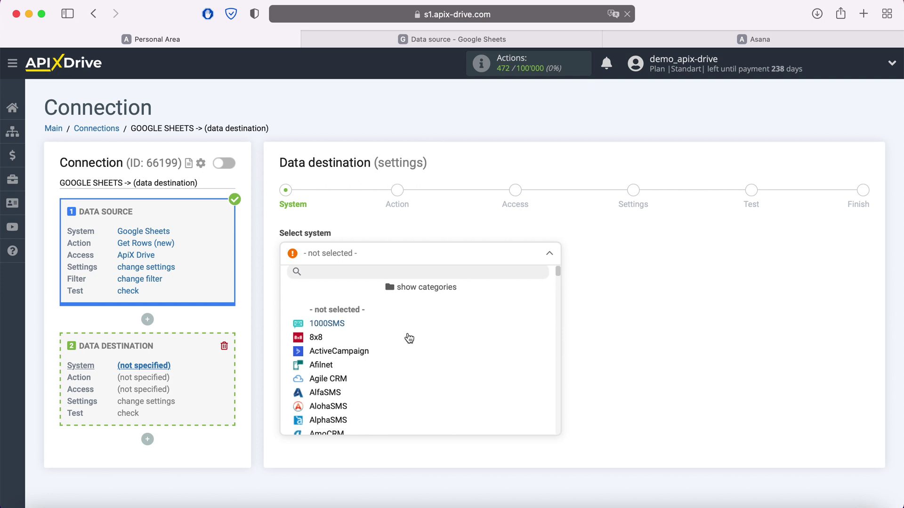
{"action": "left_click", "coordinate": [329, 396]}
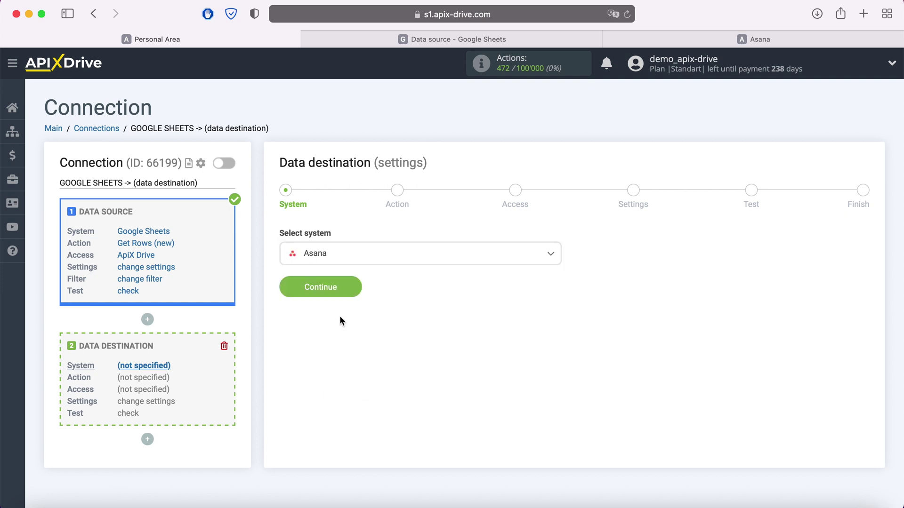
{"action": "left_click", "coordinate": [351, 290]}
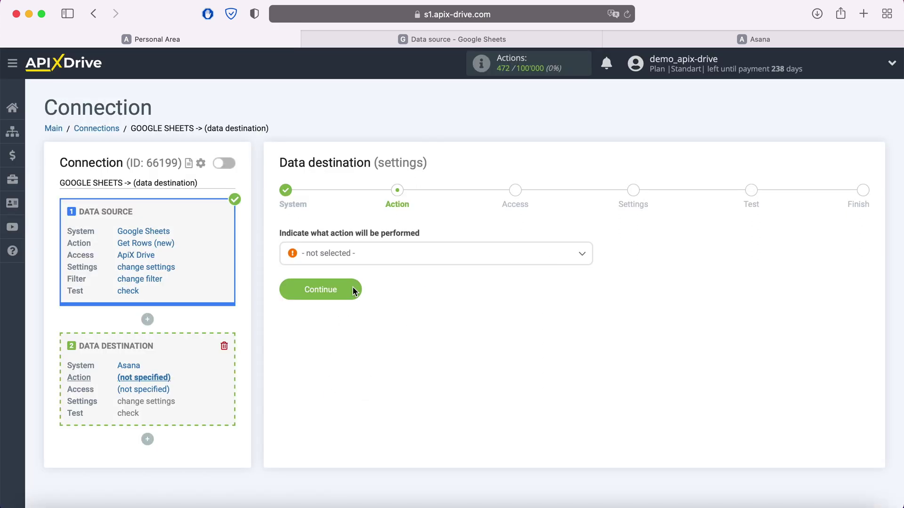
- Set the Asana destination action to Create Task
{"action": "left_click", "coordinate": [376, 254]}
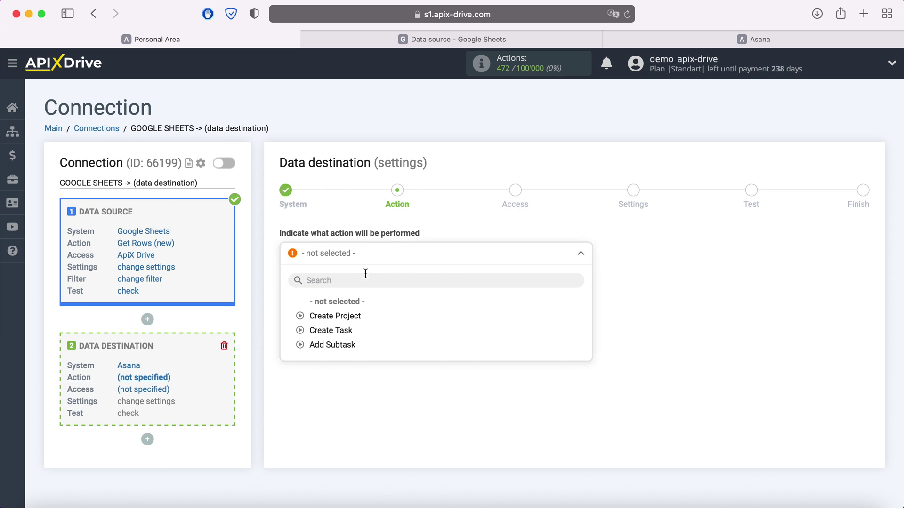
{"action": "left_click", "coordinate": [343, 330]}
{"action": "left_click", "coordinate": [353, 289]}
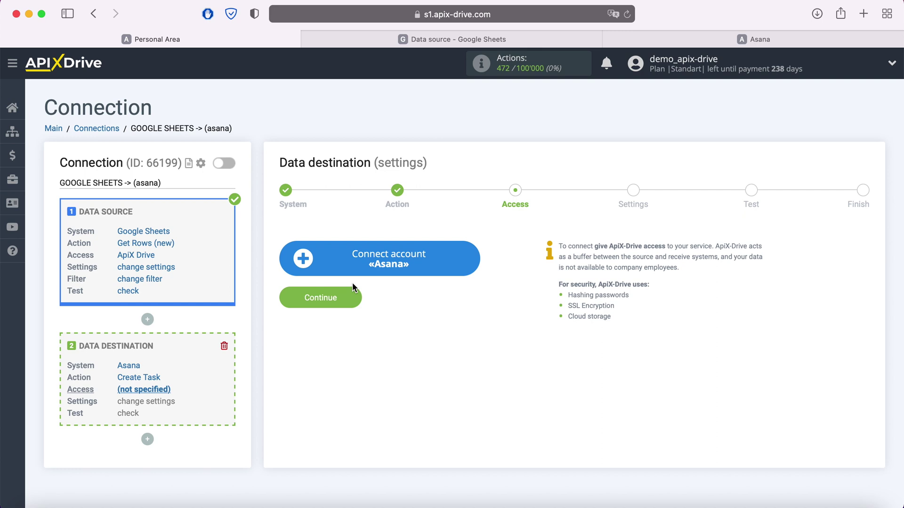
- Link an Asana account by logging in with its e-mail and password
{"action": "left_click", "coordinate": [470, 255]}
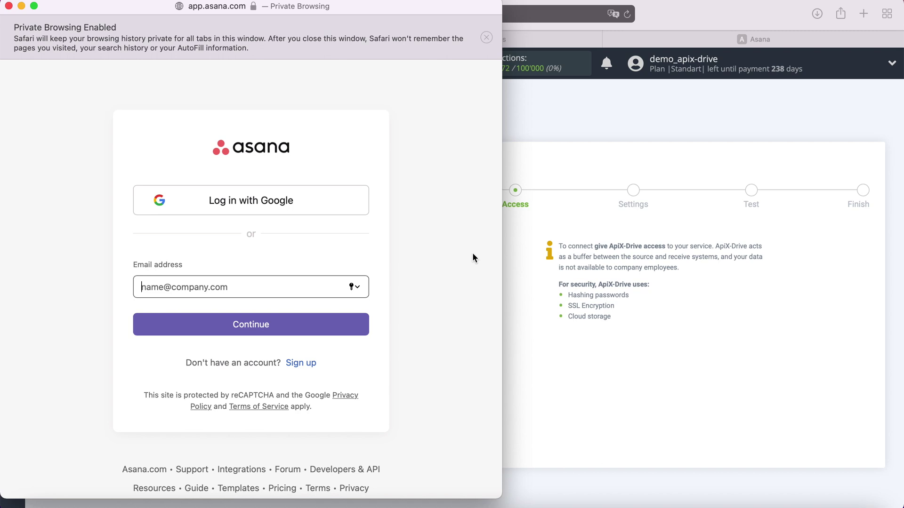
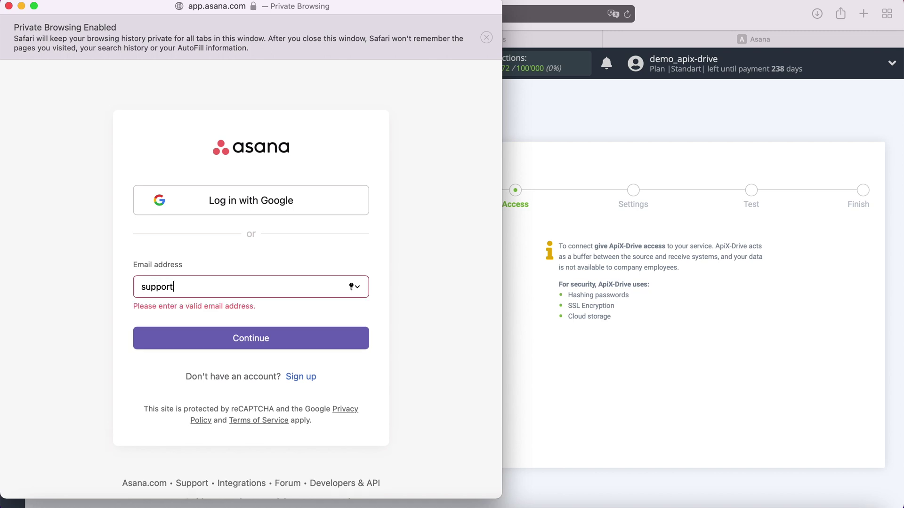
{"action": "left_click", "coordinate": [299, 325]}
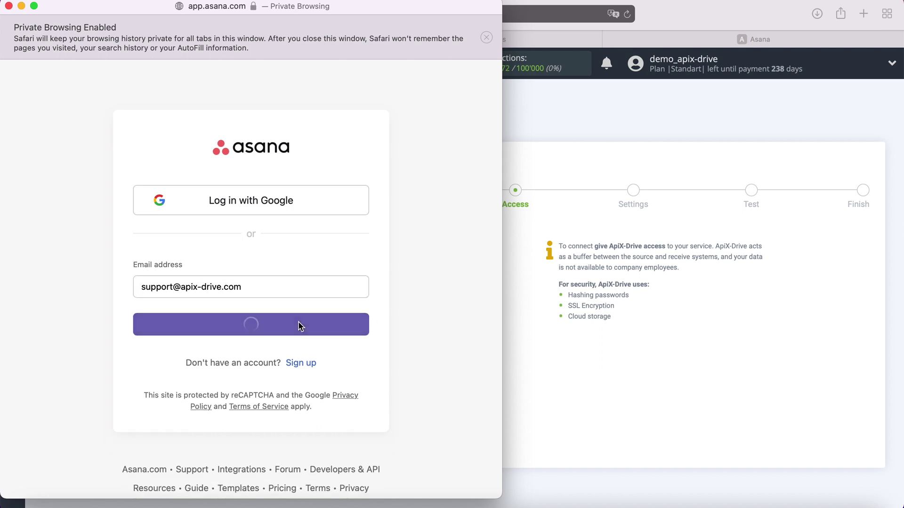
{"action": "type", "text": "•••••••••••••"}
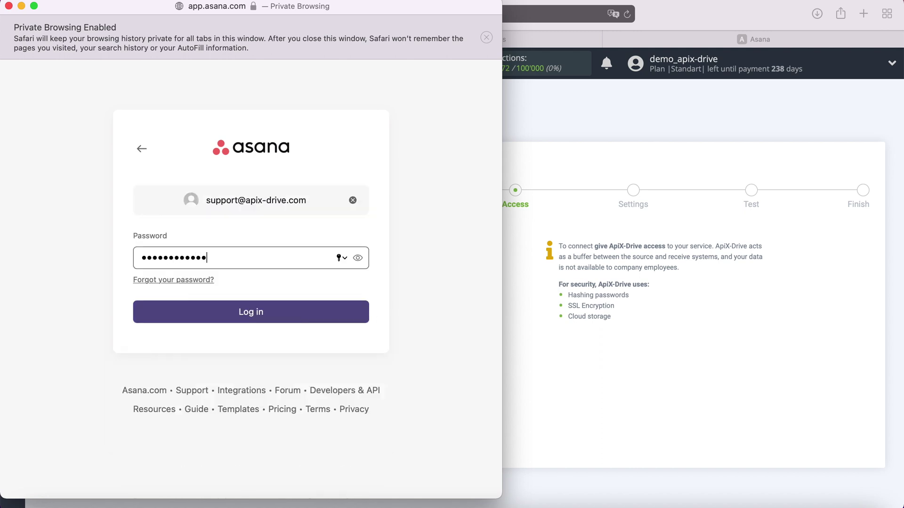
{"action": "left_click", "coordinate": [263, 312]}
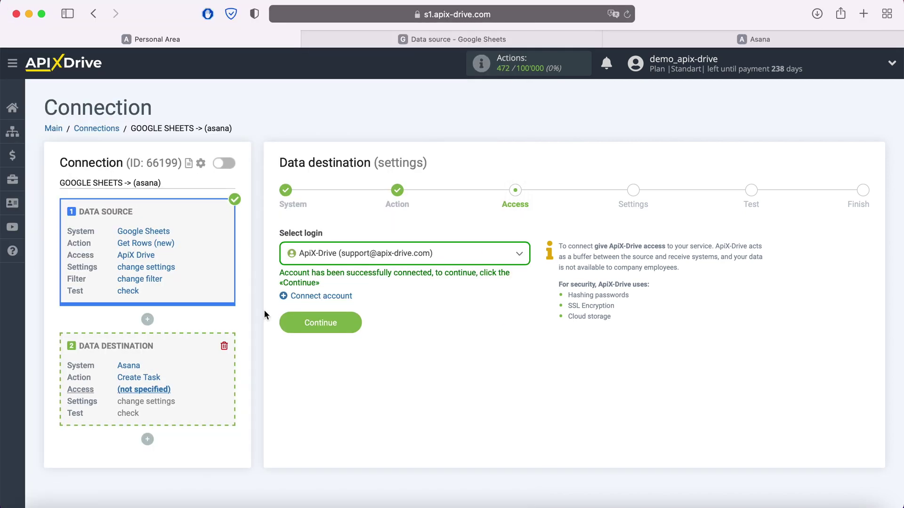
- Choose the ApiX-Drive account as the Asana login and continue to settings
{"action": "left_click", "coordinate": [430, 254]}
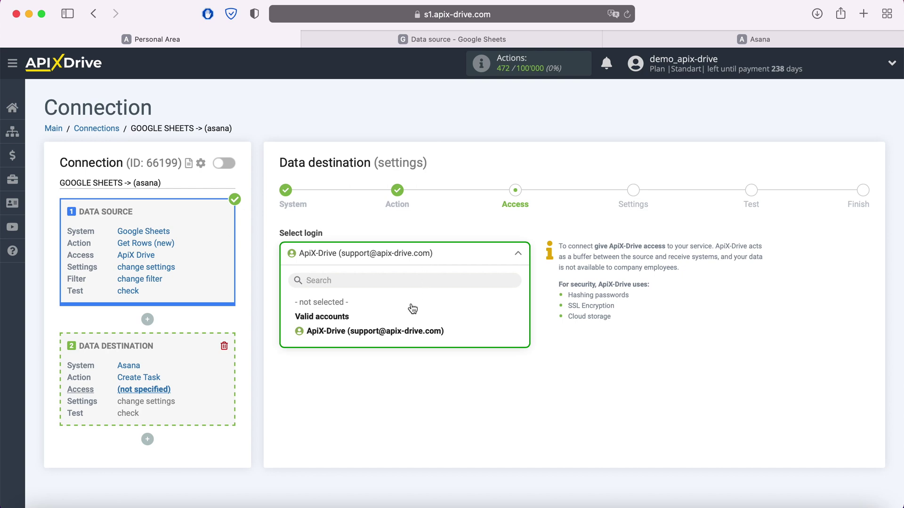
{"action": "left_click", "coordinate": [405, 332]}
{"action": "left_click", "coordinate": [348, 320]}
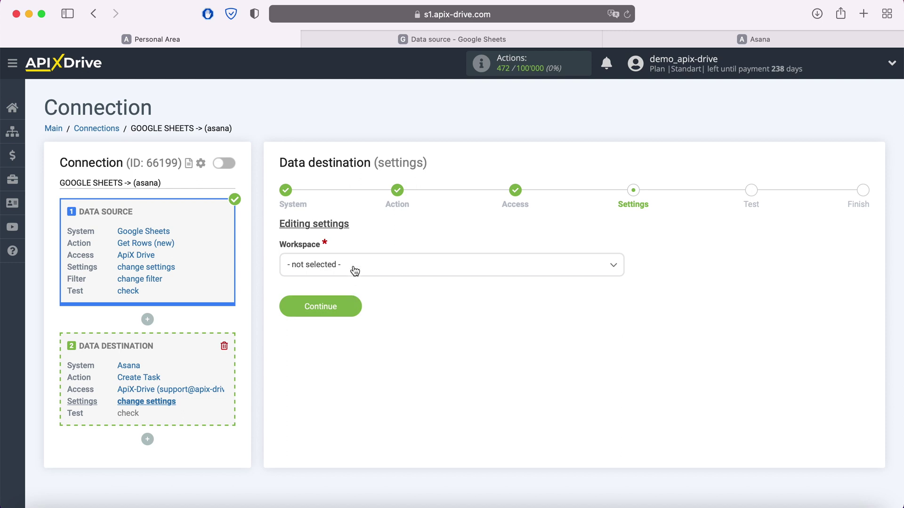
- Pick workspace apix-drive.com, project ApiX-Drive and section New Requests for the tasks
{"action": "left_click", "coordinate": [352, 267]}
{"action": "left_click", "coordinate": [336, 328]}
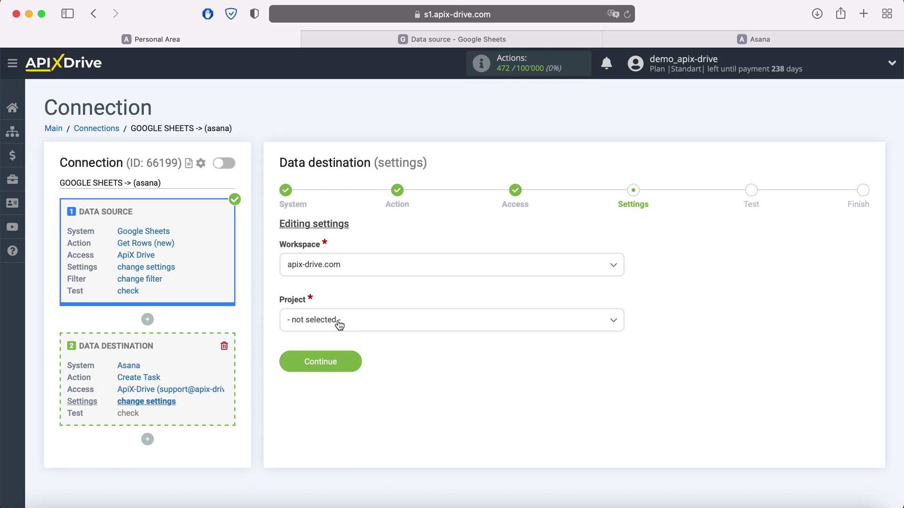
{"action": "left_click", "coordinate": [336, 323]}
{"action": "left_click", "coordinate": [325, 384]}
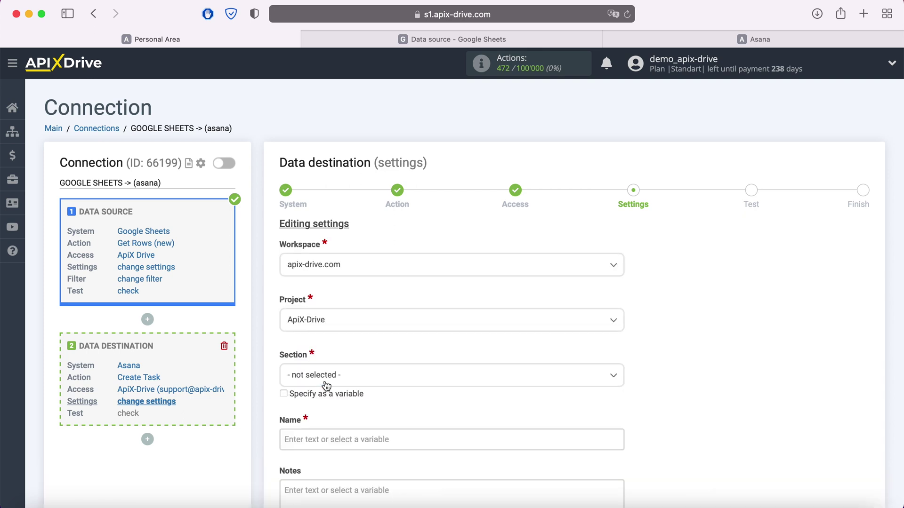
{"action": "left_click", "coordinate": [327, 375]}
{"action": "left_click", "coordinate": [325, 438]}
{"action": "left_click", "coordinate": [328, 443]}
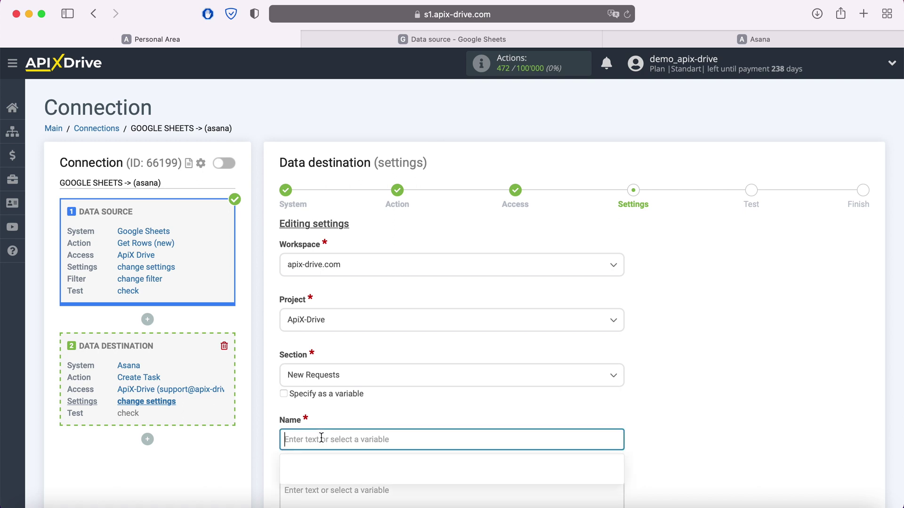
- Name the task 'New row' followed by sheet columns C and D
{"action": "scroll", "coordinate": [320, 438], "scroll_direction": "down", "scroll_amount": 6}
{"action": "scroll", "coordinate": [494, 286], "scroll_direction": "down", "scroll_amount": 5}
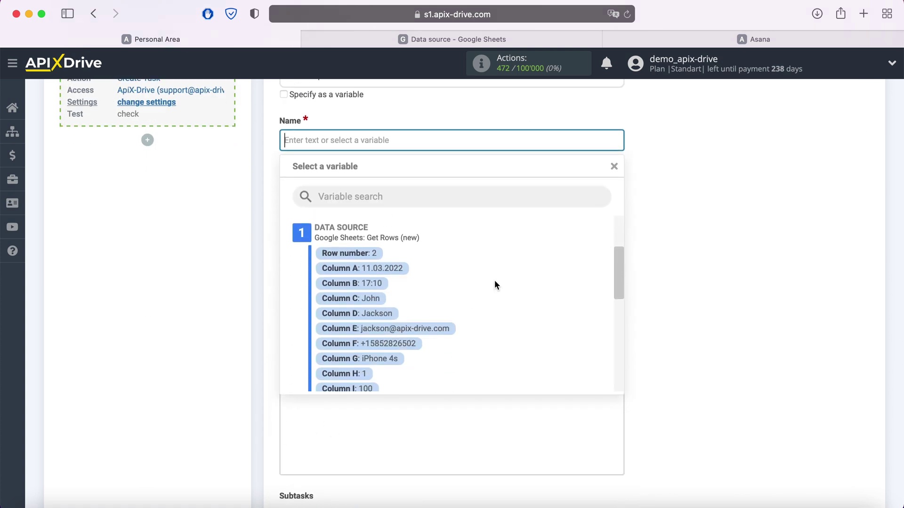
{"action": "left_click", "coordinate": [374, 298]}
{"action": "left_click", "coordinate": [463, 144]}
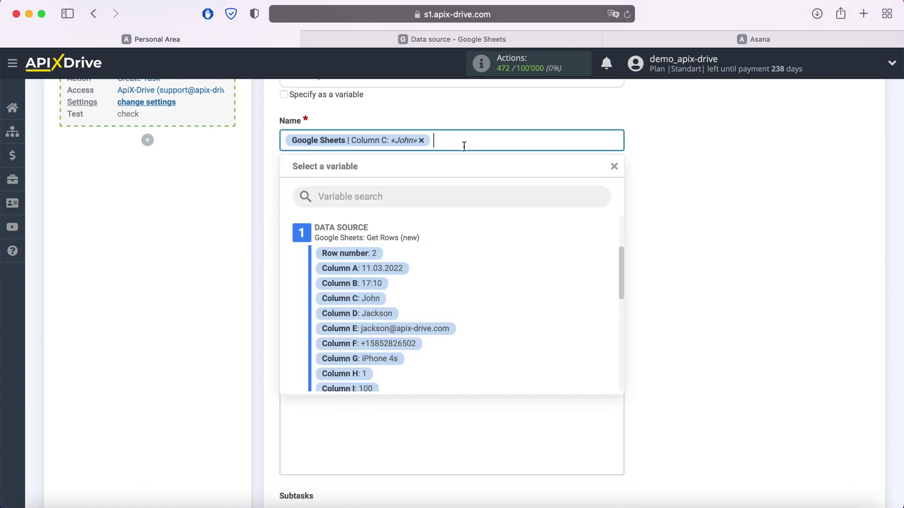
{"action": "left_click", "coordinate": [387, 313]}
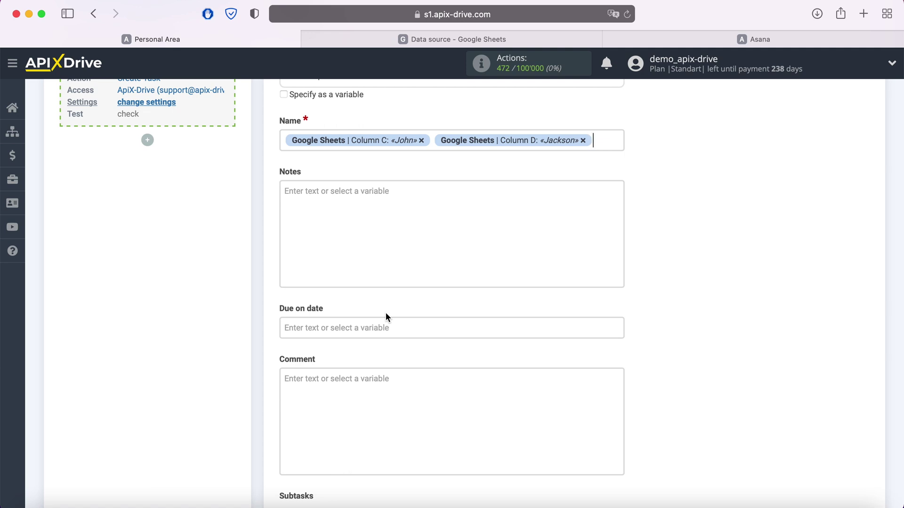
{"action": "left_click", "coordinate": [285, 143]}
{"action": "type", "text": "New row"}
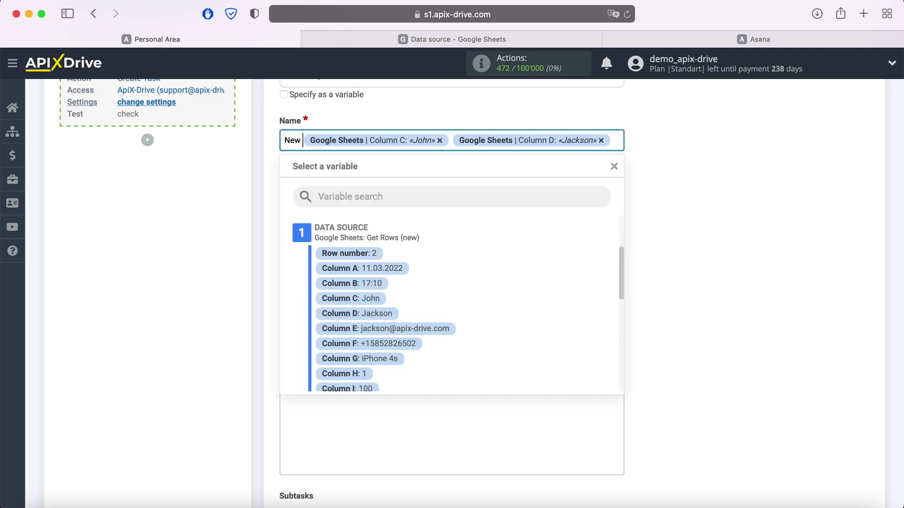
{"action": "left_click", "coordinate": [671, 188]}
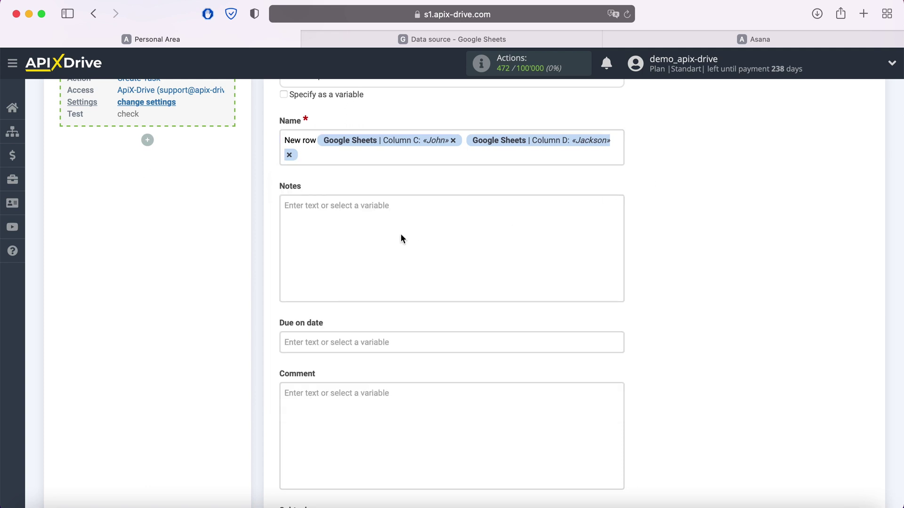
- Start the notes with a Date line holding columns A and B
{"action": "left_click", "coordinate": [400, 233]}
{"action": "type", "text": "Date"}
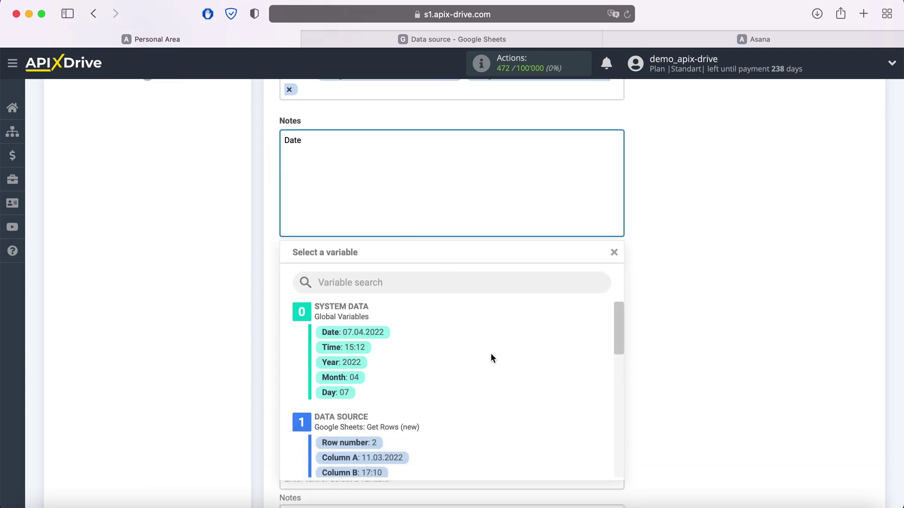
{"action": "scroll", "coordinate": [490, 353], "scroll_direction": "down", "scroll_amount": 2}
{"action": "left_click", "coordinate": [398, 398]}
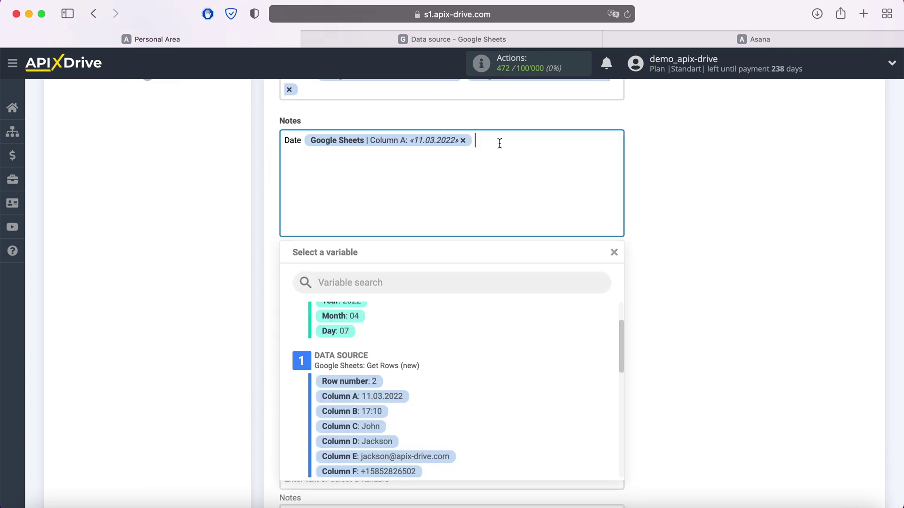
{"action": "left_click", "coordinate": [371, 411]}
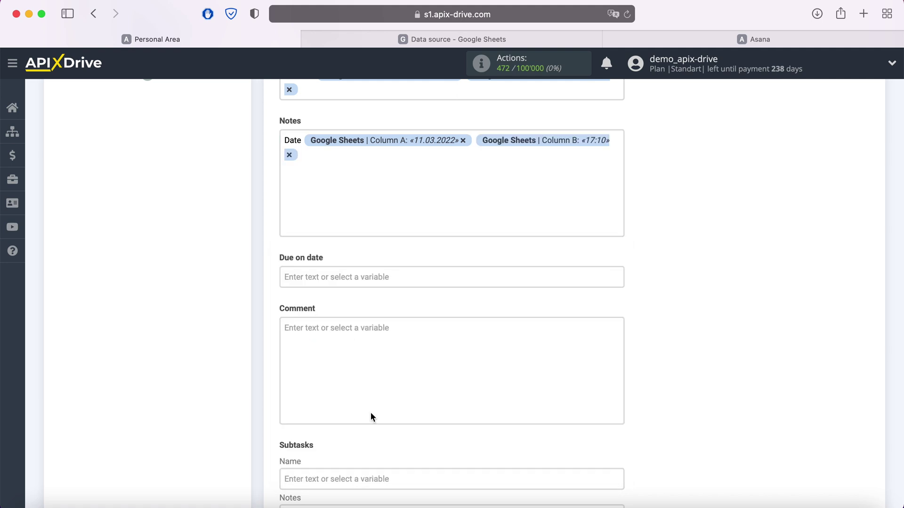
- Add Email and Phone lines to the notes, filled from columns E and F
{"action": "type", "text": "Email"}
{"action": "left_click", "coordinate": [338, 176]}
{"action": "scroll", "coordinate": [450, 389], "scroll_direction": "down", "scroll_amount": 3}
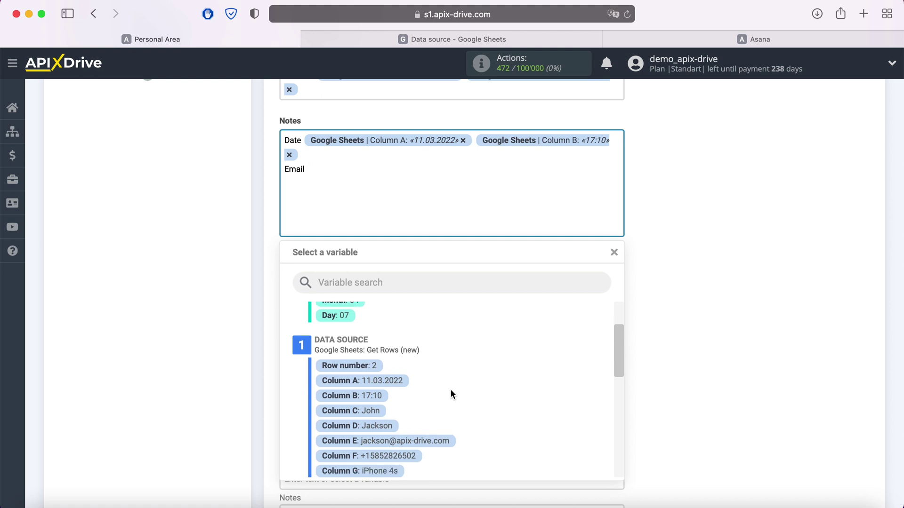
{"action": "left_click", "coordinate": [440, 413]}
{"action": "key", "text": "Return"}
{"action": "type", "text": "Phone"}
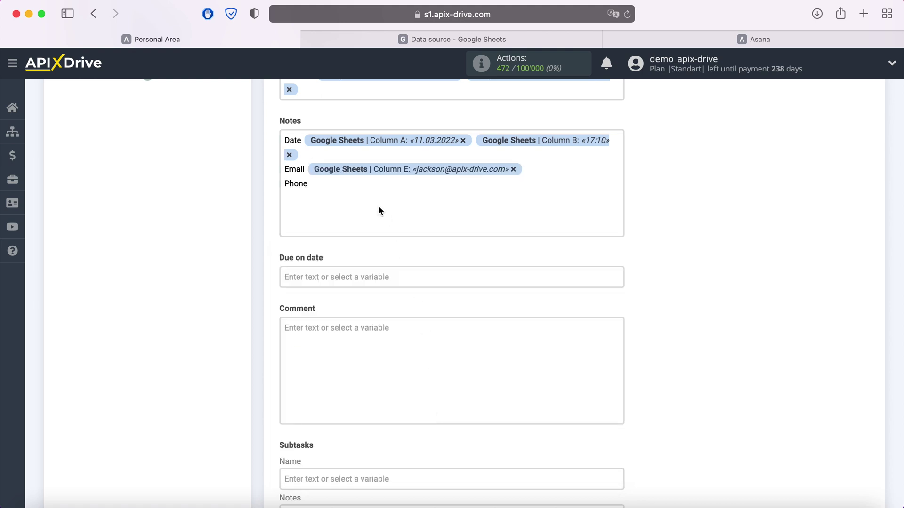
{"action": "left_click", "coordinate": [365, 184]}
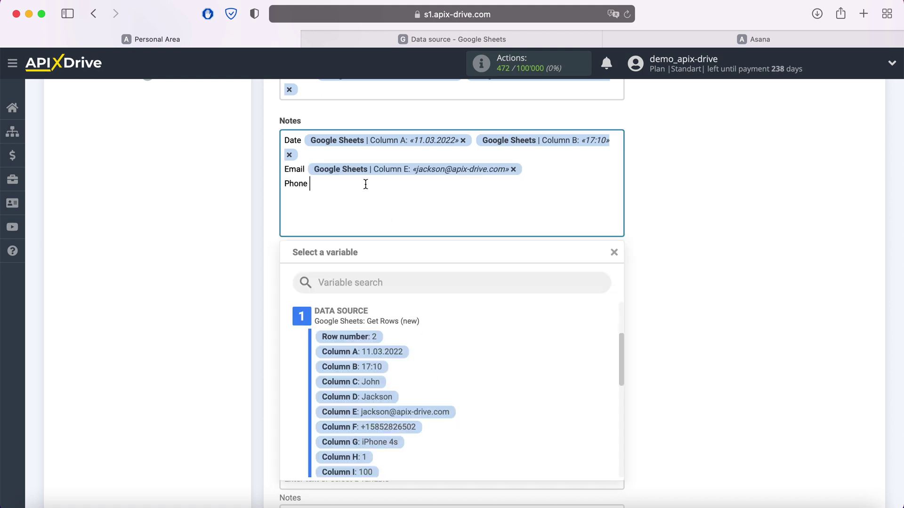
{"action": "left_click", "coordinate": [419, 433]}
- Add Product and Price lines from columns G and I, then save the task settings
{"action": "key", "text": "Return"}
{"action": "type", "text": "Product"}
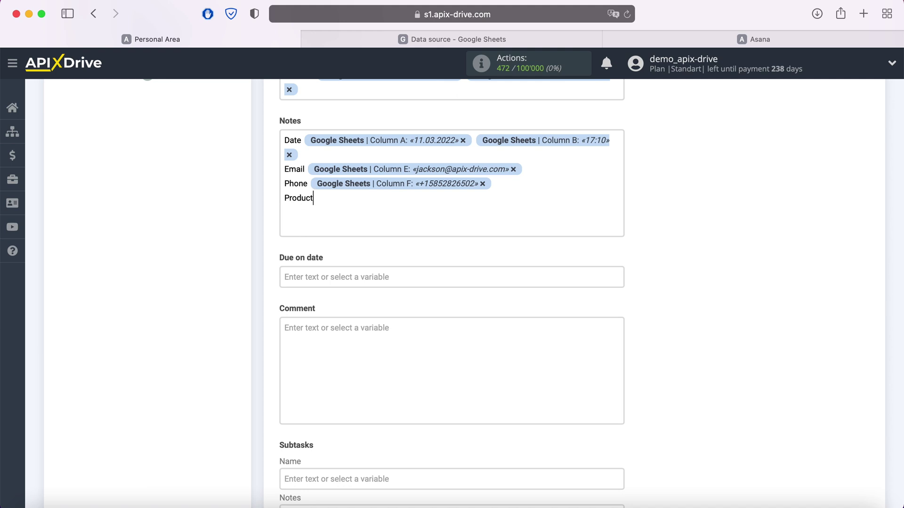
{"action": "left_click", "coordinate": [364, 201]}
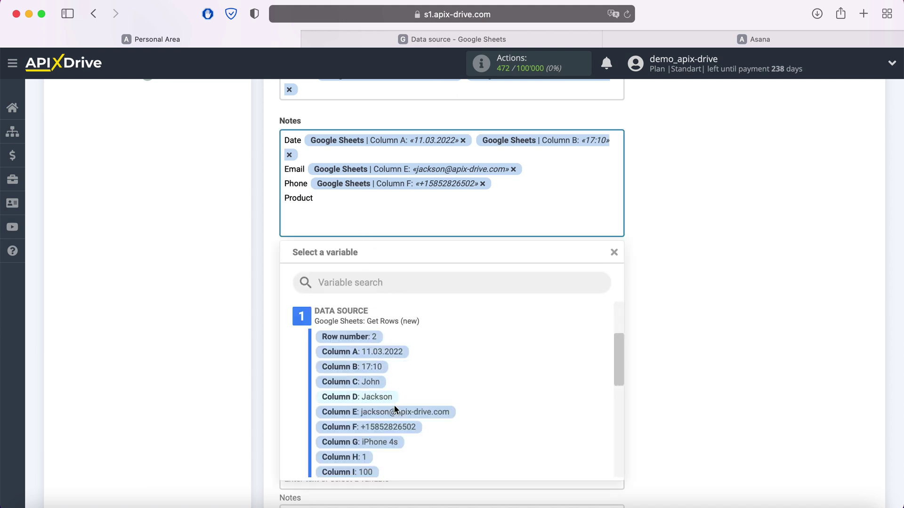
{"action": "left_click", "coordinate": [396, 440]}
{"action": "key", "text": "Return"}
{"action": "type", "text": "Price"}
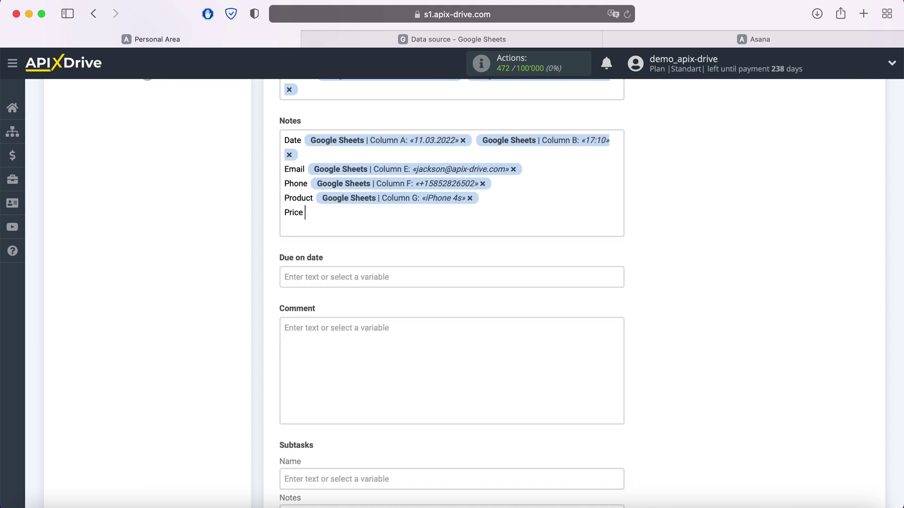
{"action": "left_click", "coordinate": [344, 213]}
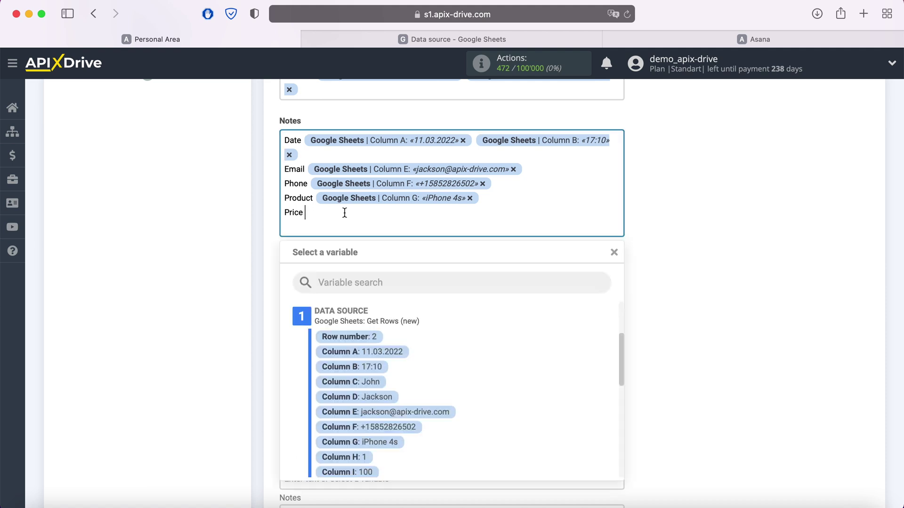
{"action": "left_click", "coordinate": [372, 472]}
{"action": "scroll", "coordinate": [522, 403], "scroll_direction": "down", "scroll_amount": 3}
{"action": "scroll", "coordinate": [523, 405], "scroll_direction": "down", "scroll_amount": 2}
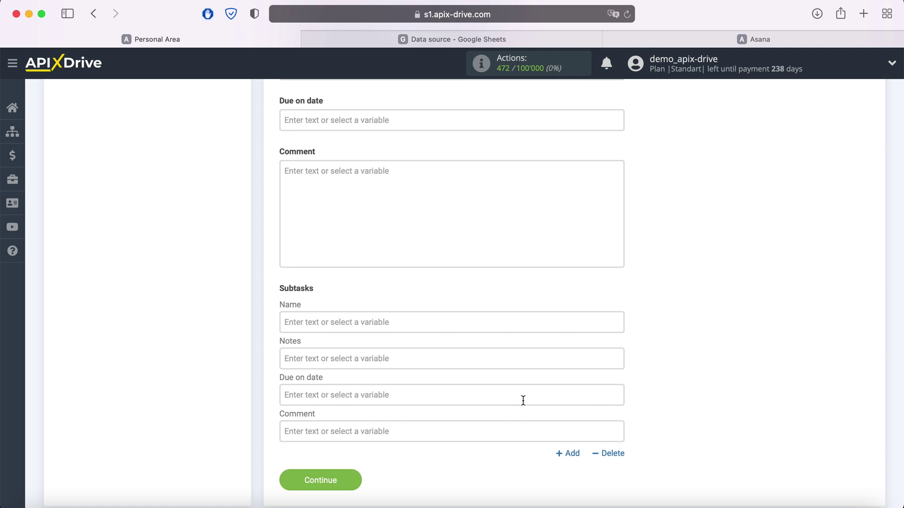
{"action": "left_click", "coordinate": [356, 476]}
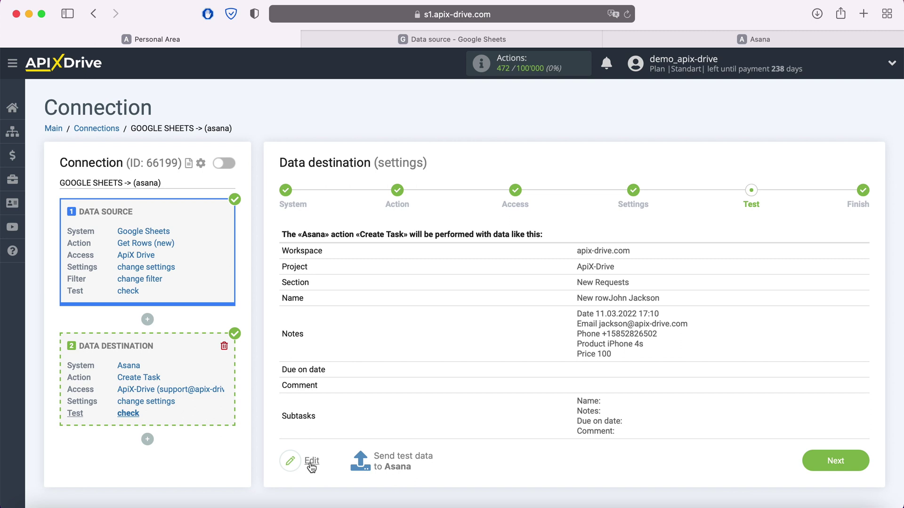
- Send test data to Asana, then switch to the Asana board after success
{"action": "left_click", "coordinate": [394, 457]}
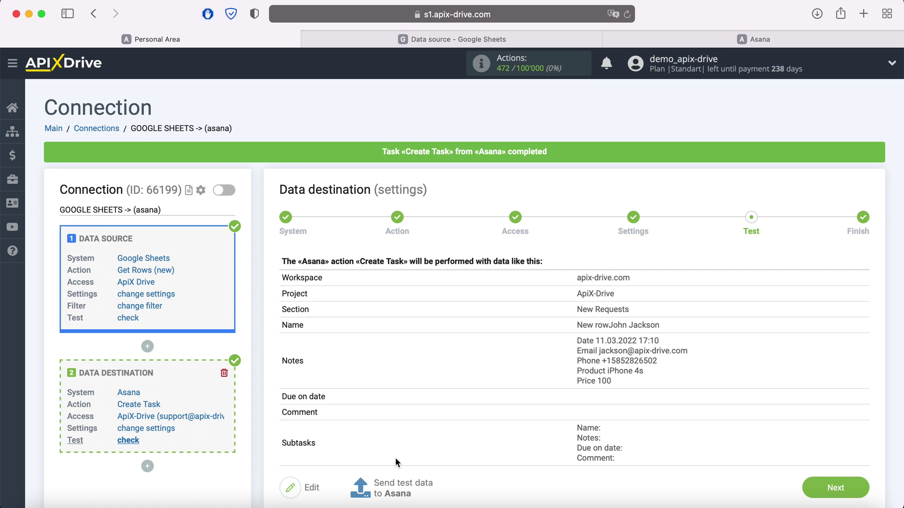
{"action": "left_click", "coordinate": [742, 38]}
- Inspect the new test task's details in Asana, then return to the ApiX-Drive connection
{"action": "left_click", "coordinate": [296, 179]}
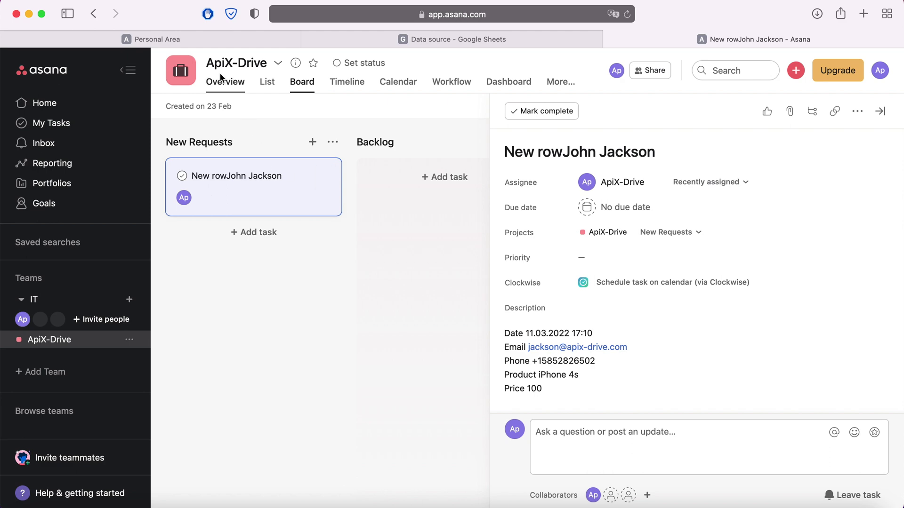
{"action": "left_click", "coordinate": [210, 38]}
{"action": "scroll", "coordinate": [700, 342], "scroll_direction": "down", "scroll_amount": 2}
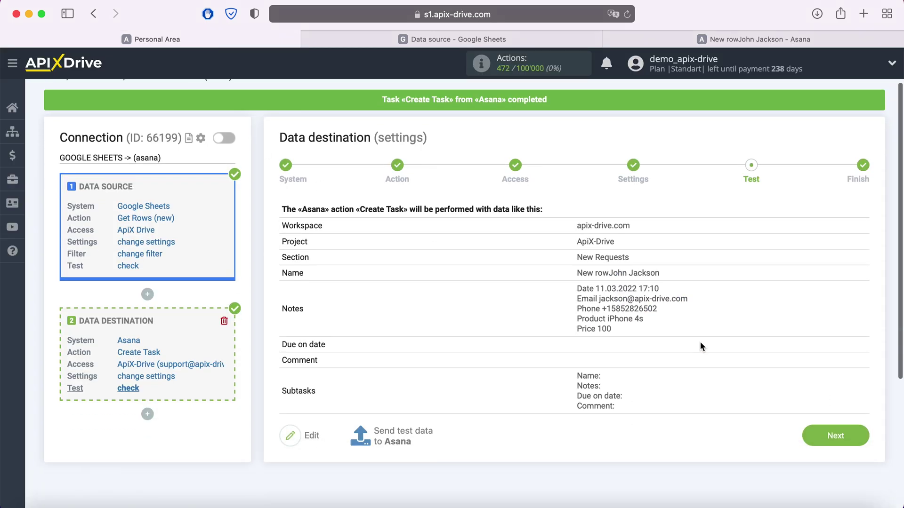
- Complete the Google Sheets-to-Asana connection, enable its auto-update, and save a 5-minute update interval
{"action": "left_click", "coordinate": [854, 432]}
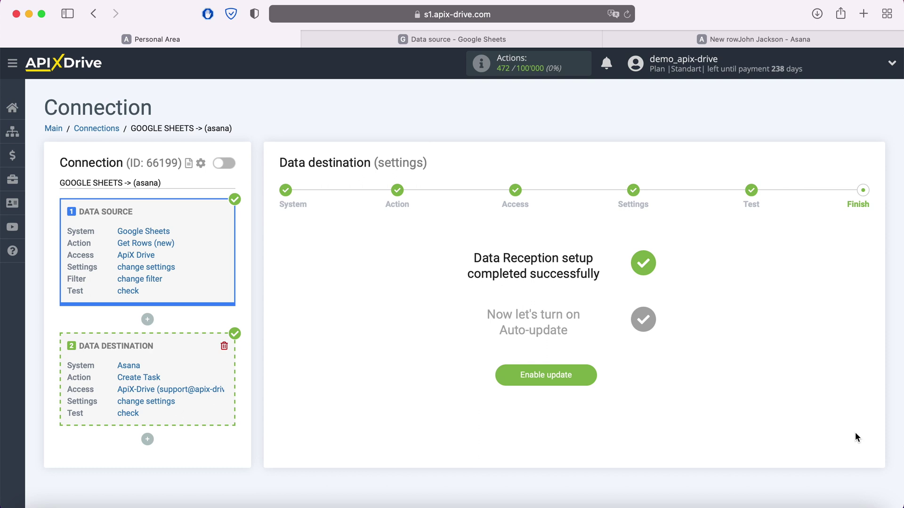
{"action": "left_click", "coordinate": [589, 374]}
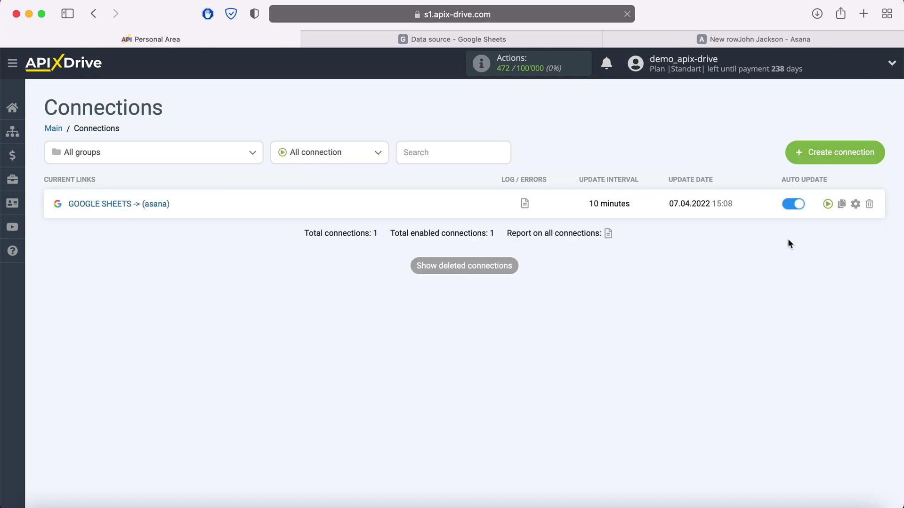
{"action": "left_click", "coordinate": [856, 204]}
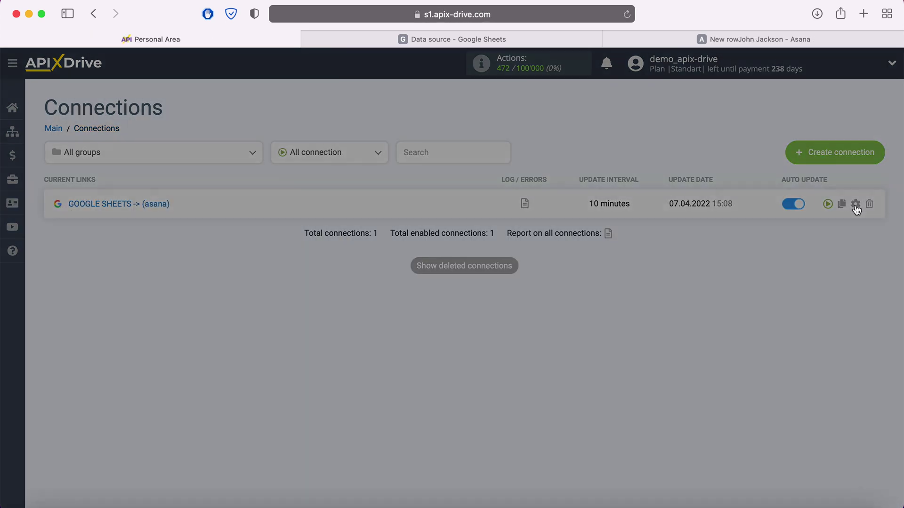
{"action": "left_click", "coordinate": [543, 293]}
{"action": "left_click", "coordinate": [484, 276]}
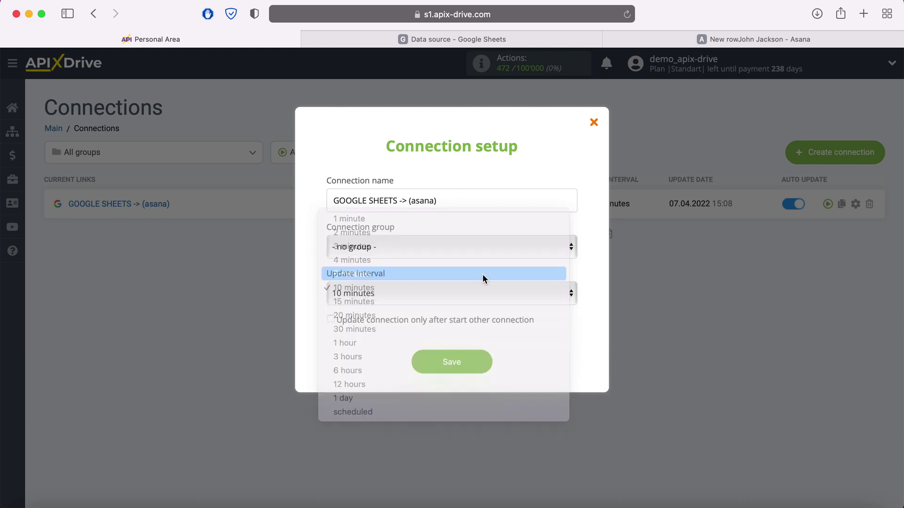
{"action": "left_click", "coordinate": [478, 362]}
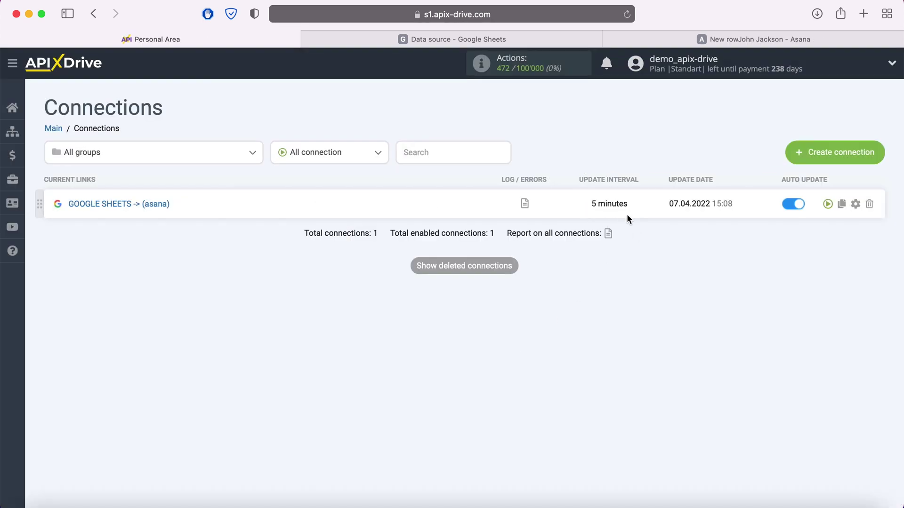